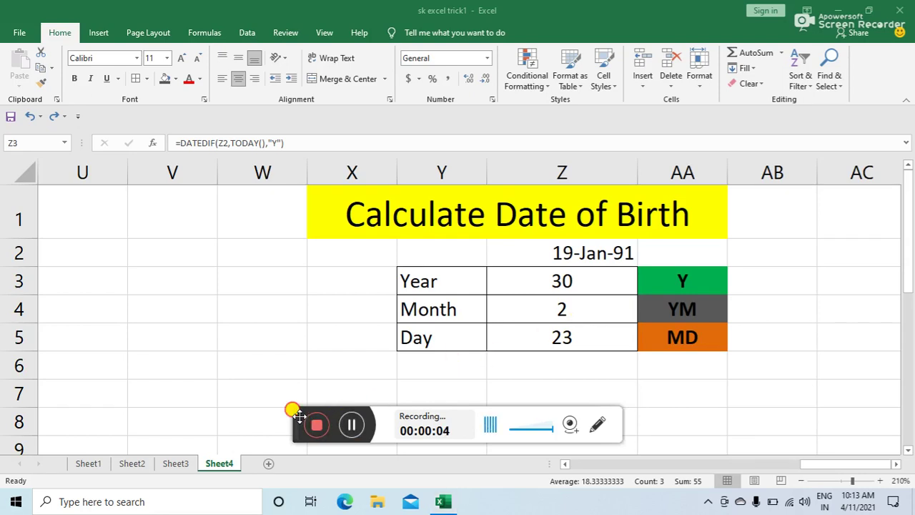
# Review the Y and YM unit codes in AA3:AA4, the birth date in Z2 and the age formulas in Z3:Z5.
pyautogui.moveTo(299, 416); pyautogui.dragTo(295, 463)
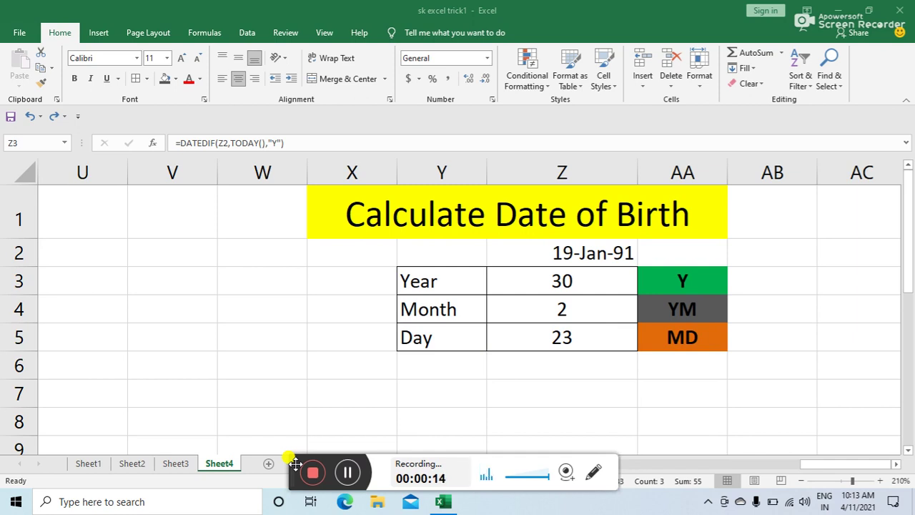
pyautogui.click(698, 276)
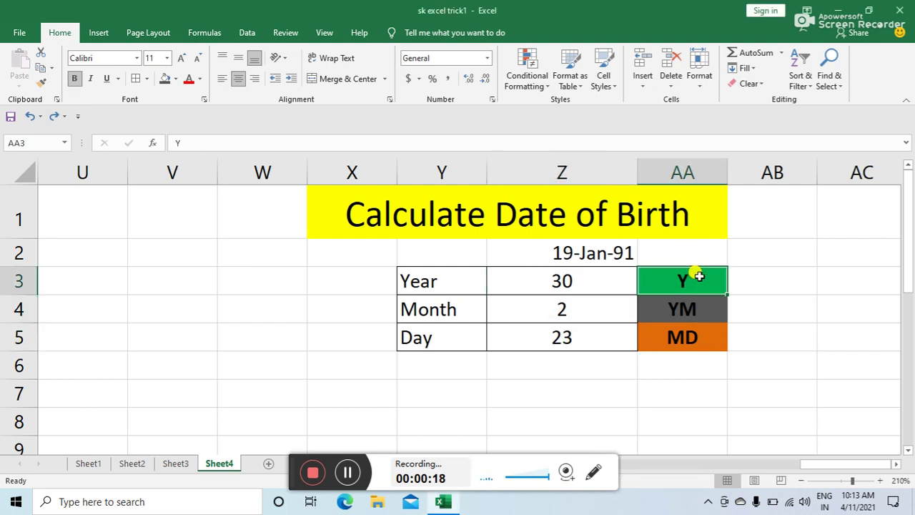
pyautogui.click(684, 308)
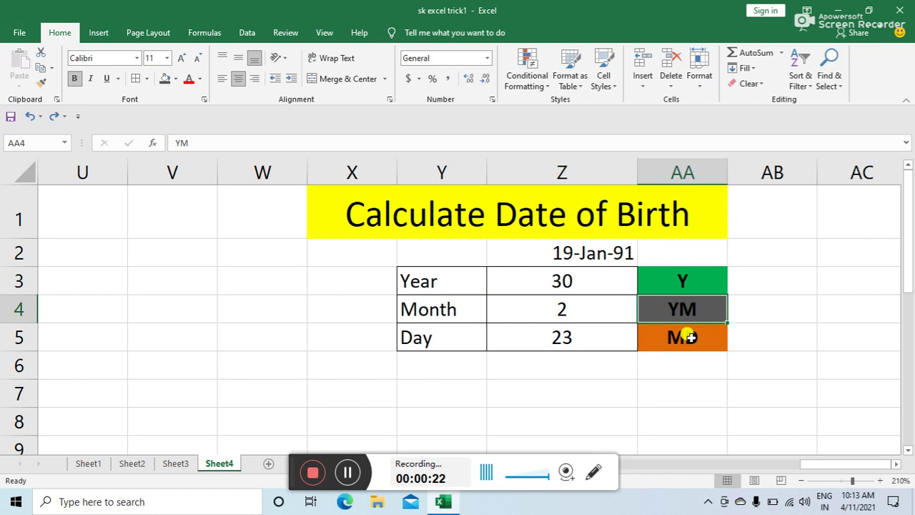
pyautogui.click(594, 253)
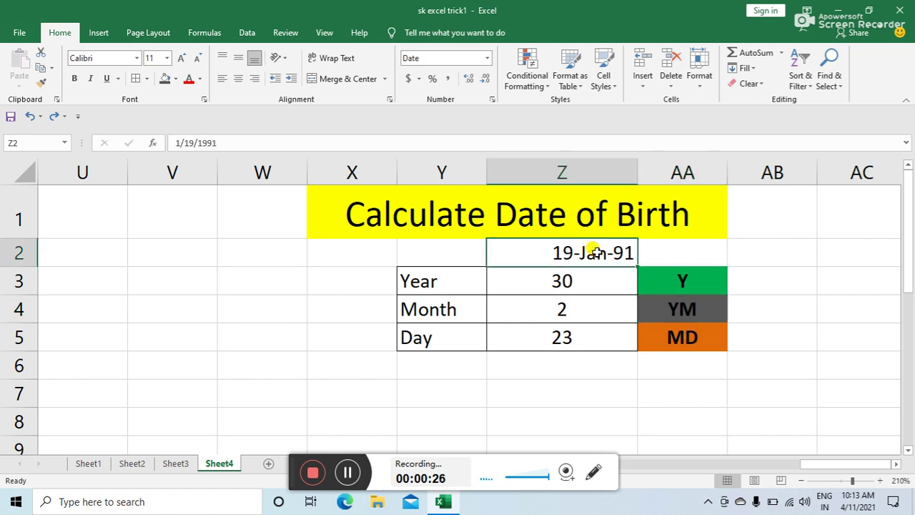
pyautogui.click(563, 280)
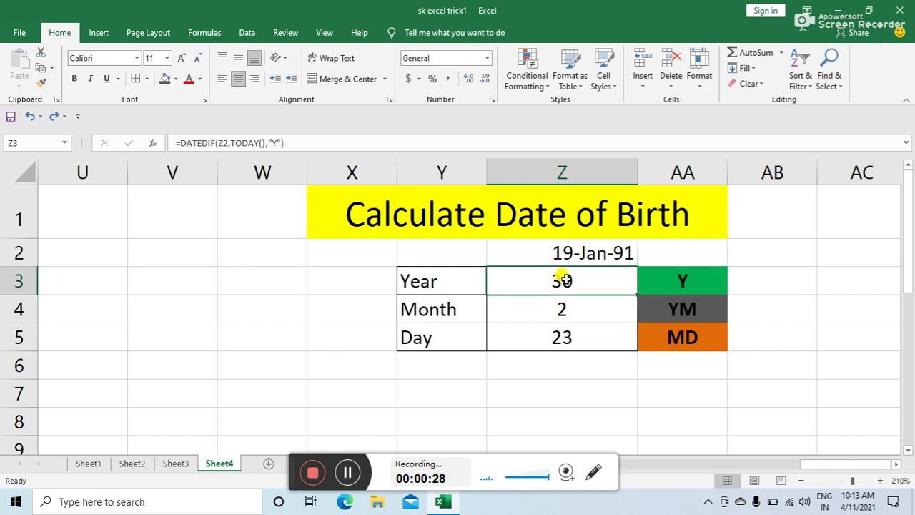
pyautogui.click(563, 313)
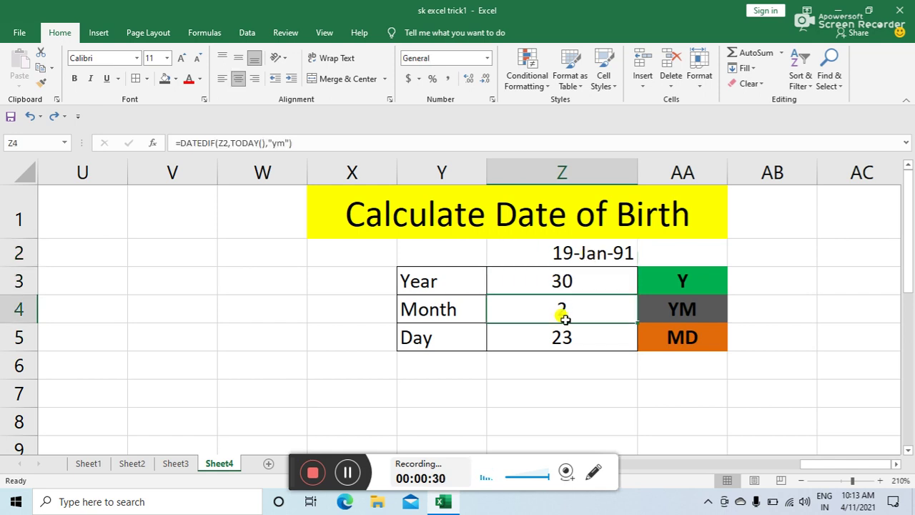
pyautogui.click(564, 337)
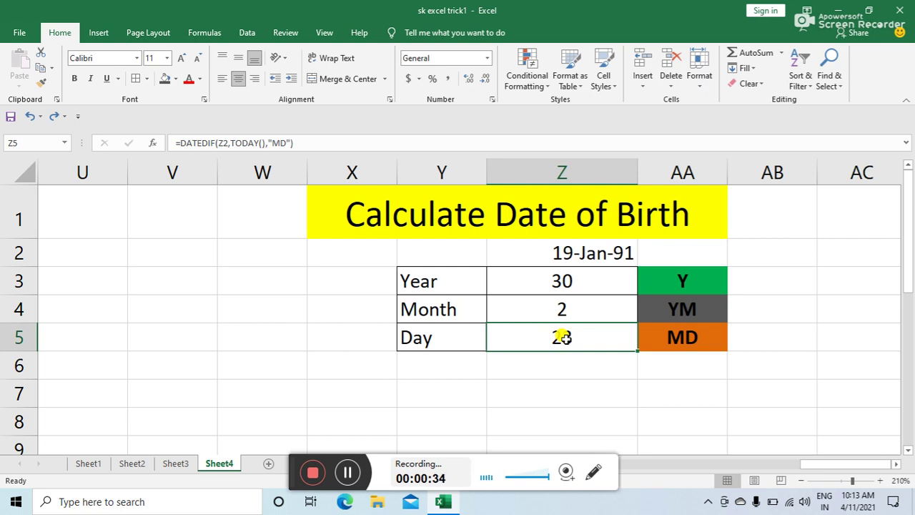
pyautogui.click(583, 252)
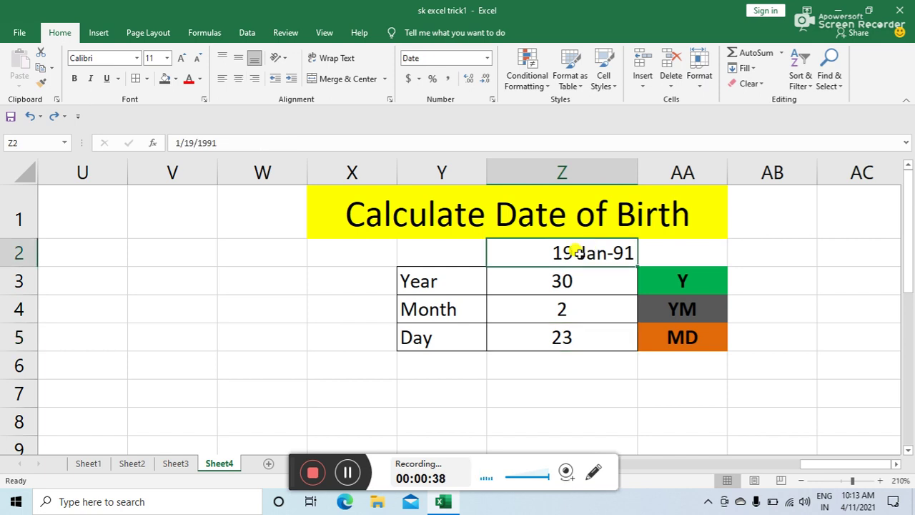
# Edit the Z2 birth date to 8/10/1990 (10-Aug-90), then select the result cells Z3:Z5.
pyautogui.click(180, 143)
pyautogui.press('BackSpace')
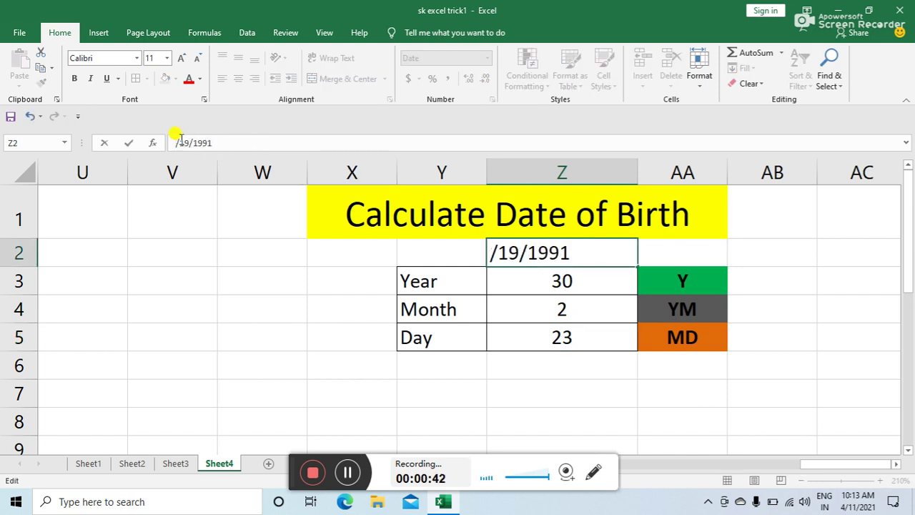
pyautogui.write('8')
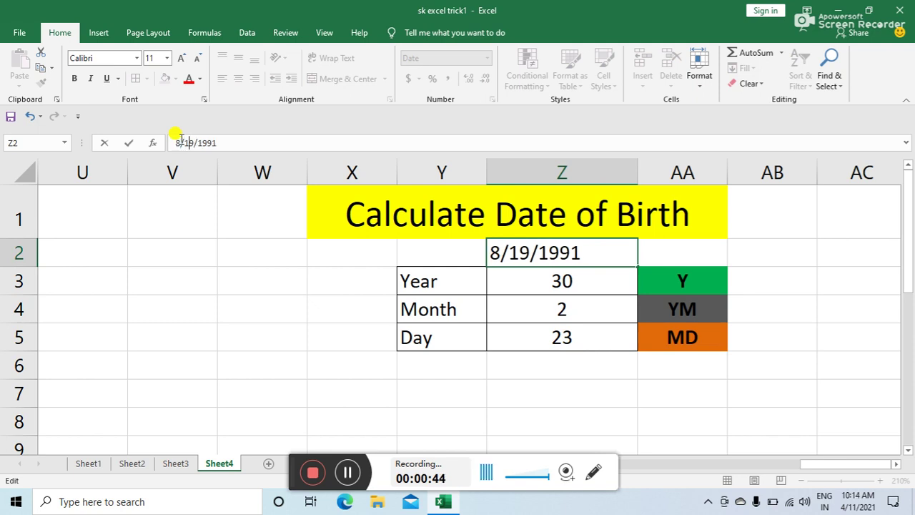
pyautogui.press('Right')
pyautogui.press('Right')
pyautogui.press('Delete')
pyautogui.write('2')
pyautogui.write('0')
pyautogui.press('BackSpace')
pyautogui.press('BackSpace')
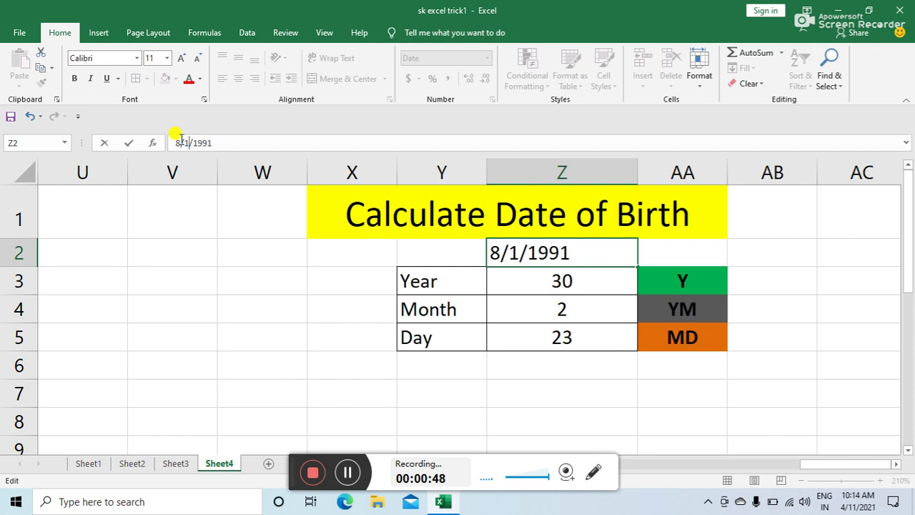
pyautogui.write('0')
pyautogui.press('Right')
pyautogui.press('Right')
pyautogui.press('Right')
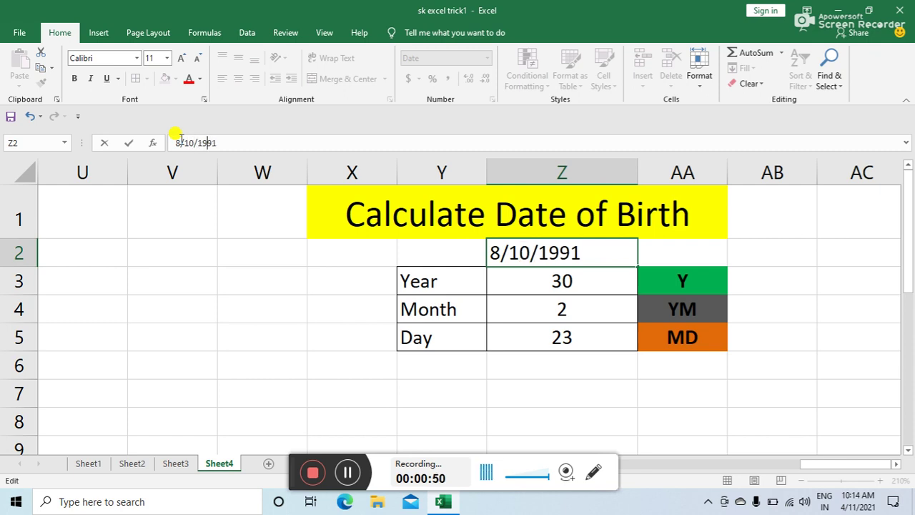
pyautogui.press('BackSpace')
pyautogui.write('0')
pyautogui.press('Return')
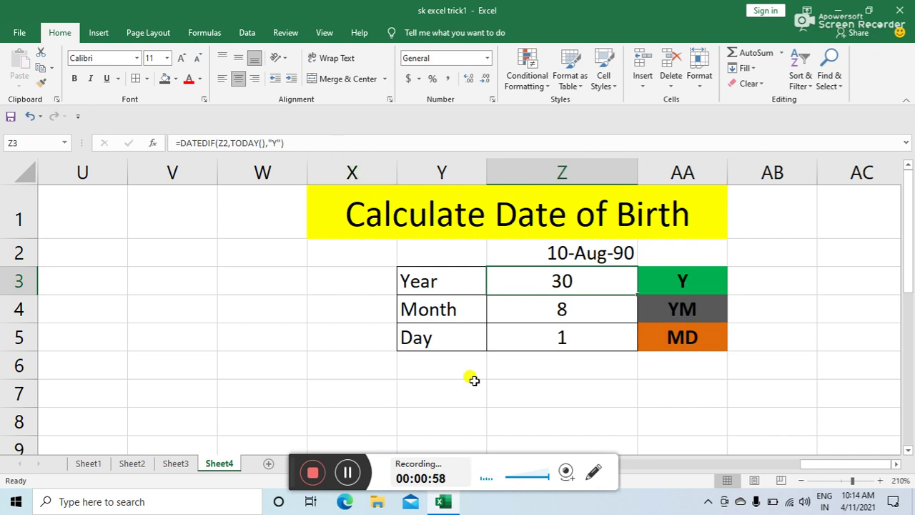
pyautogui.hotkey('shift', 'Down')
pyautogui.hotkey('shift', 'Down')
# Clear the old Year, Month and Day results in Z3:Z5.
pyautogui.press('Delete')
pyautogui.press('Down')
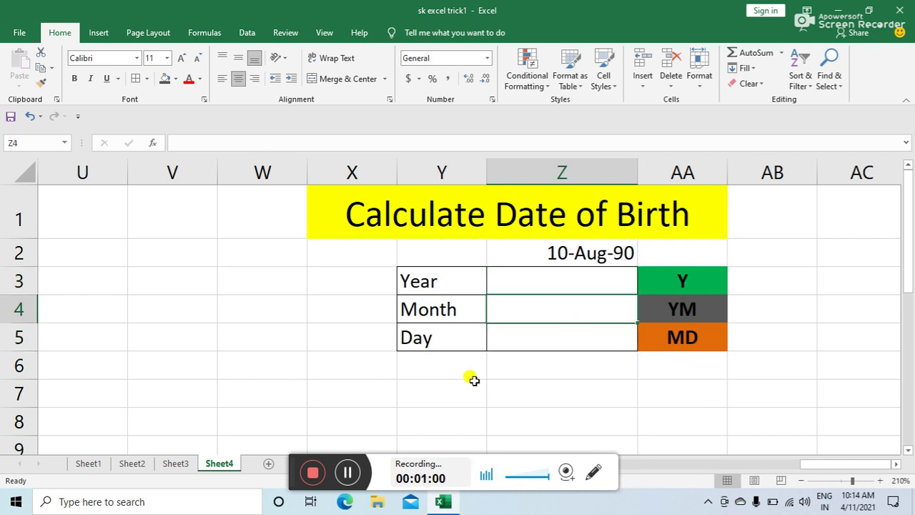
pyautogui.press('Up')
# Enter =DATEDIF(Z2,TODAY(),"Y") in Z3 so it returns 30 years.
pyautogui.write('=')
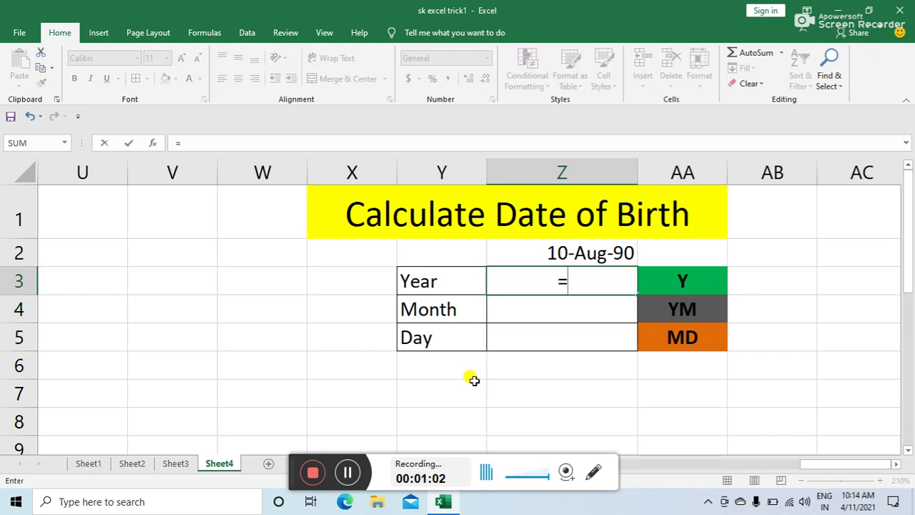
pyautogui.write('datedi')
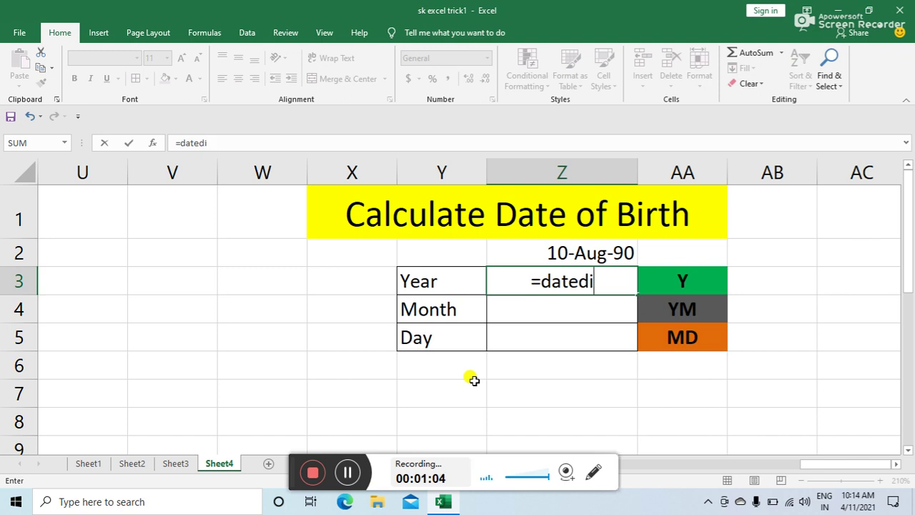
pyautogui.write('f(')
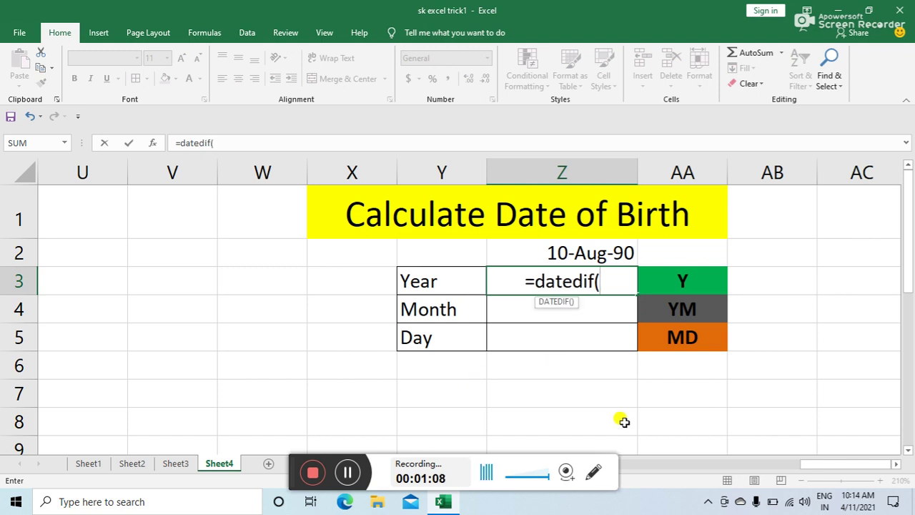
pyautogui.click(592, 254)
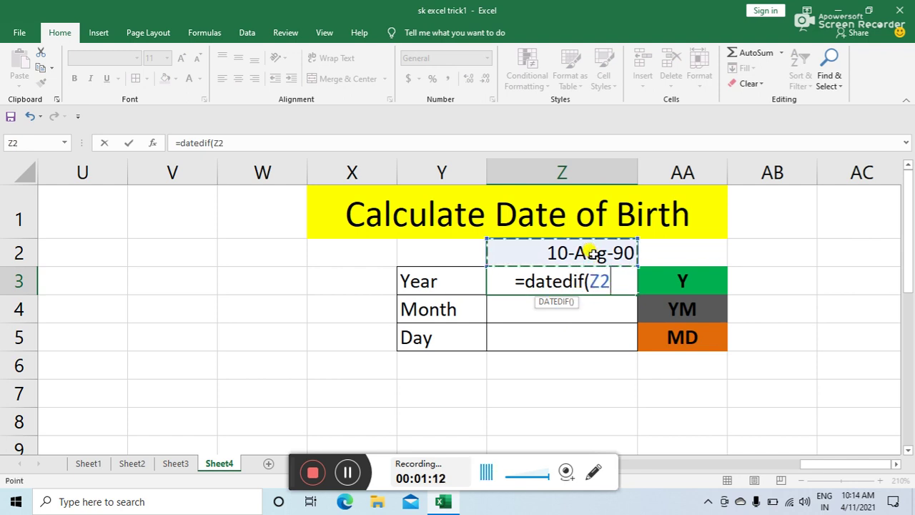
pyautogui.write(',')
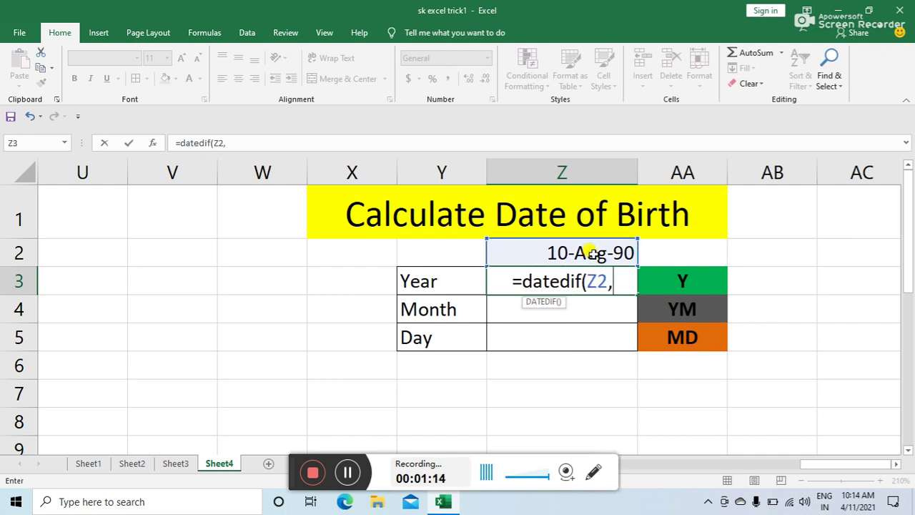
pyautogui.write('t')
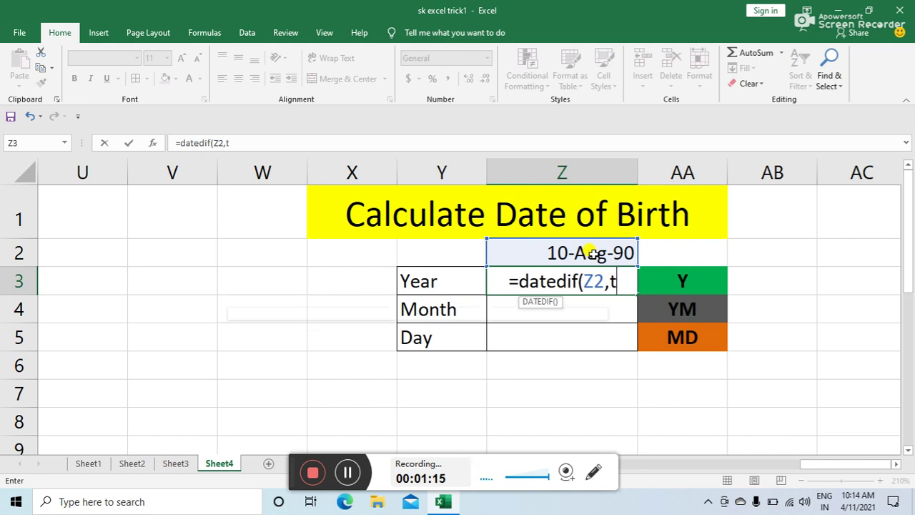
pyautogui.write('oda')
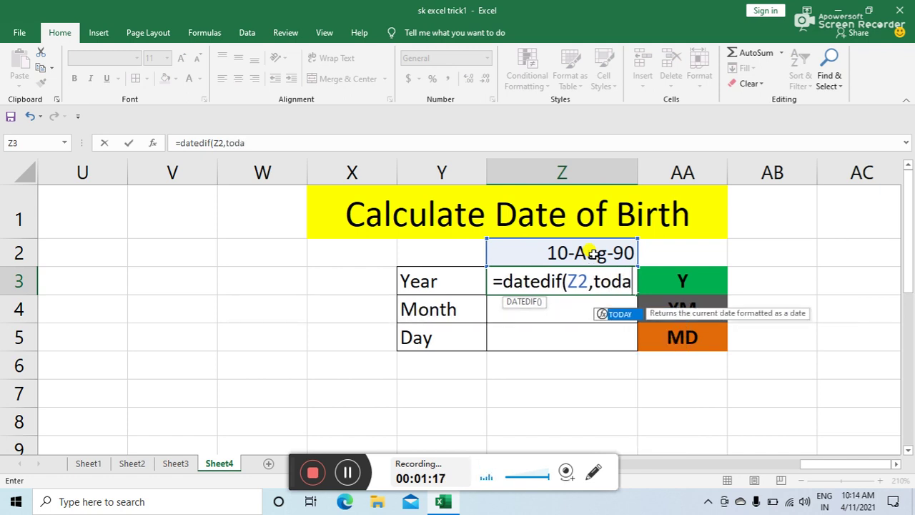
pyautogui.press('Tab')
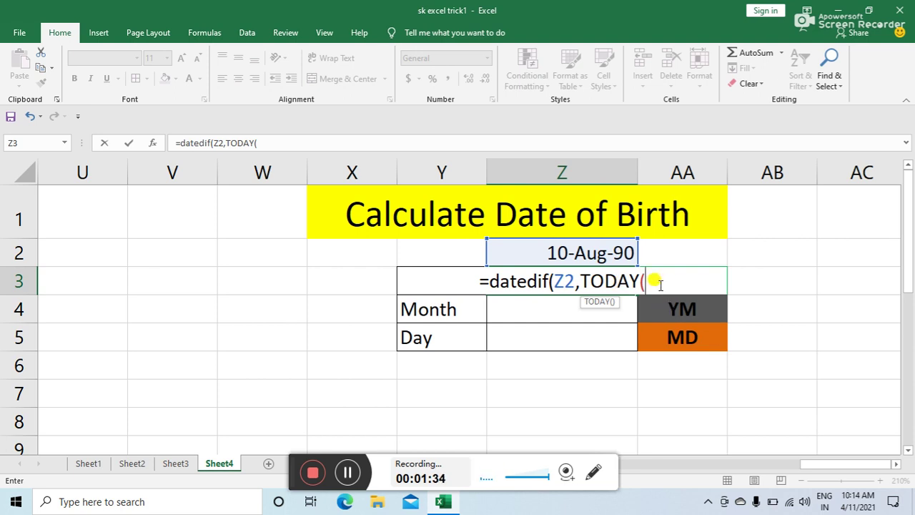
pyautogui.write('),')
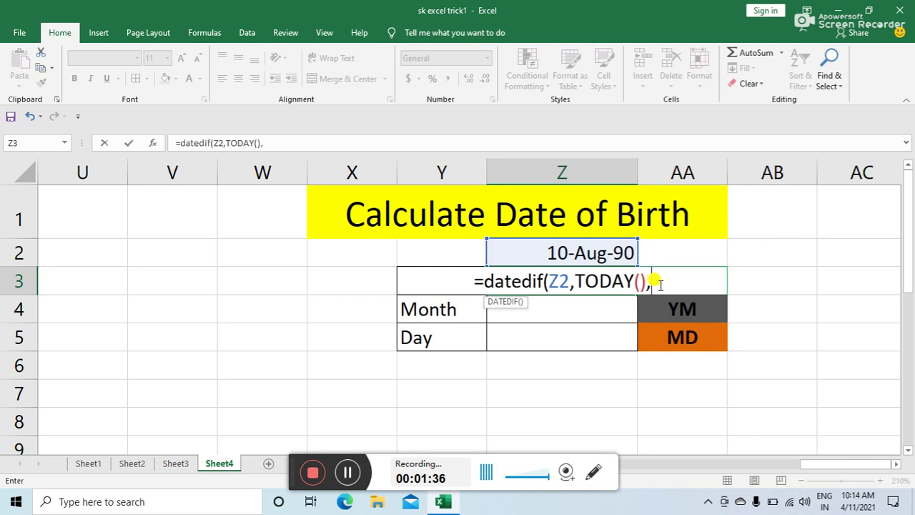
pyautogui.write('"')
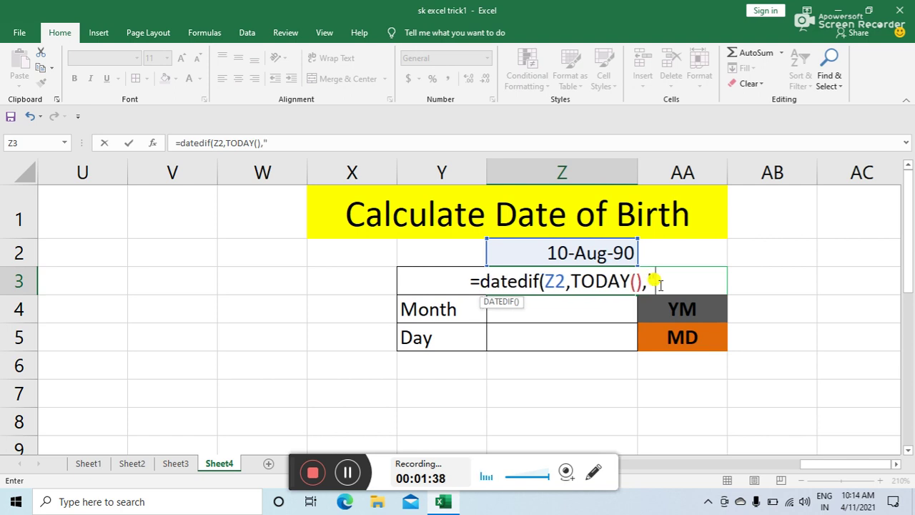
pyautogui.write('Y')
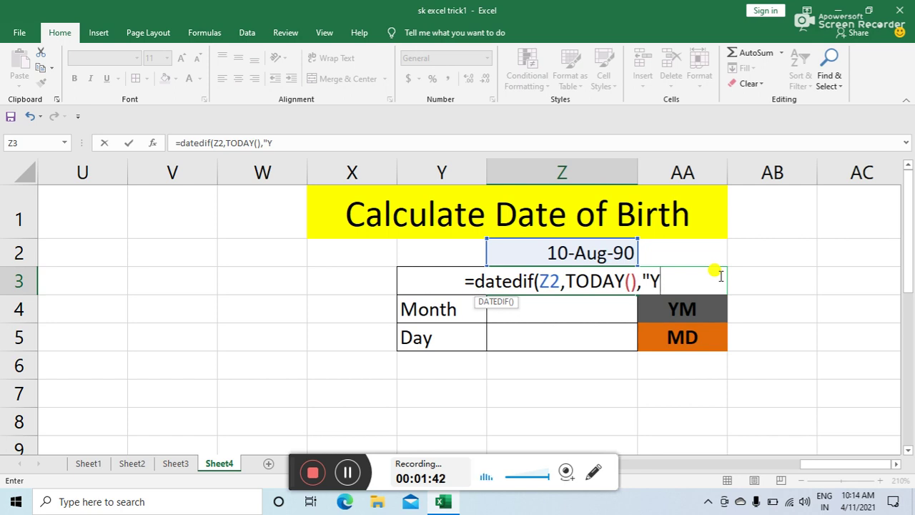
pyautogui.write('"')
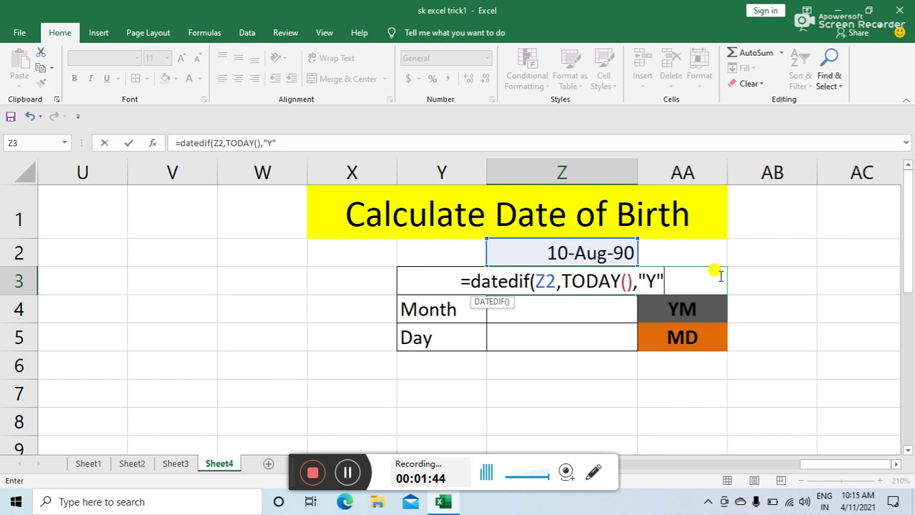
pyautogui.write(')')
pyautogui.hotkey('ctrl', 'Return')
pyautogui.press('Return')
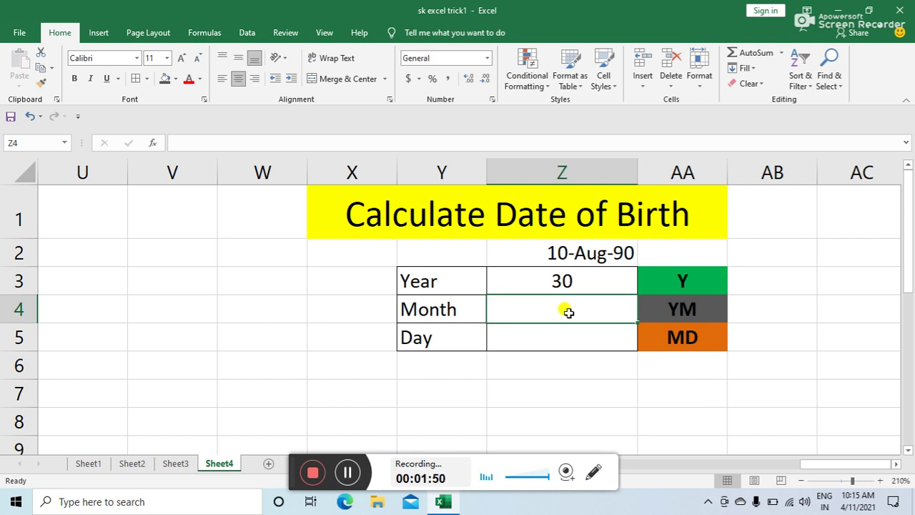
# Enter =DATEDIF(Z2,TODAY(),"ym") in Z4 so it returns 8 months.
pyautogui.write('=dated')
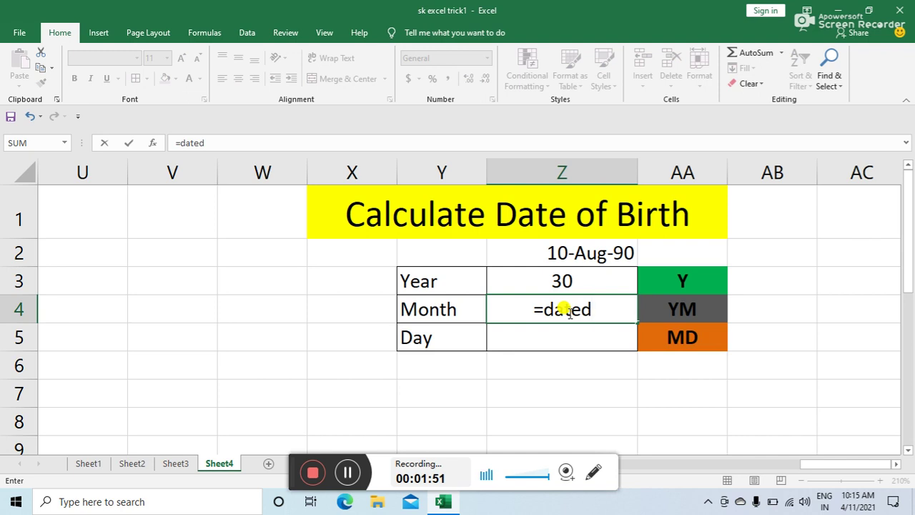
pyautogui.write('if(')
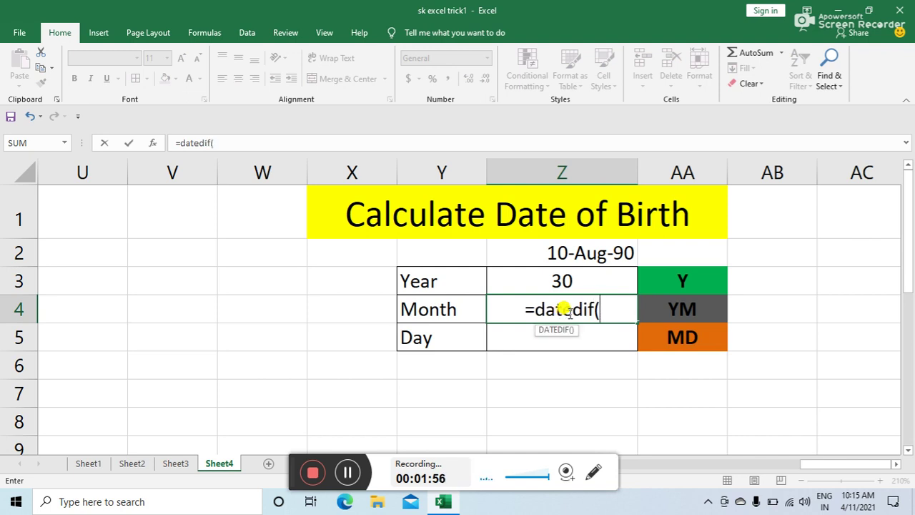
pyautogui.click(604, 254)
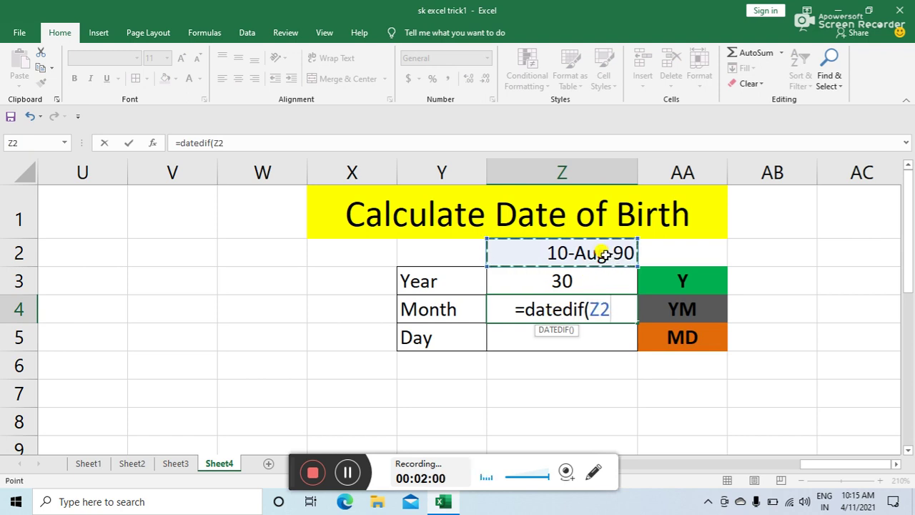
pyautogui.write(',')
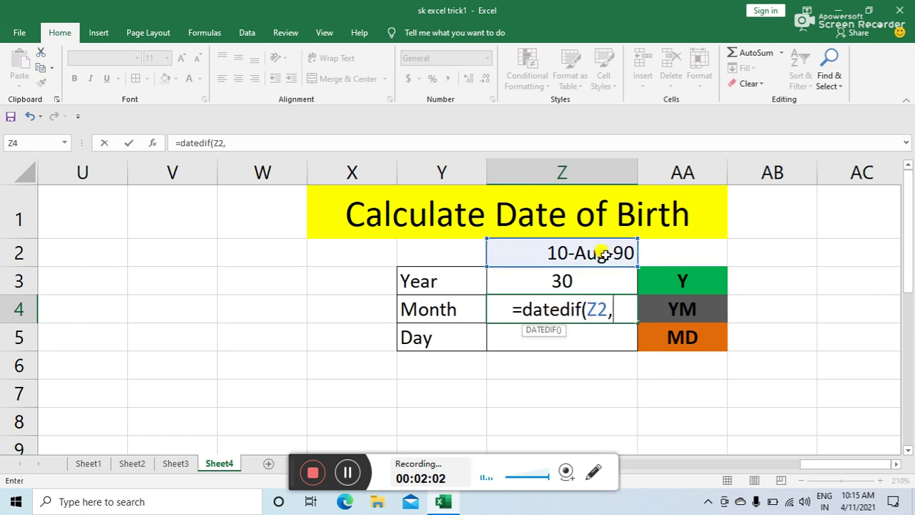
pyautogui.write('tod')
pyautogui.press('Tab')
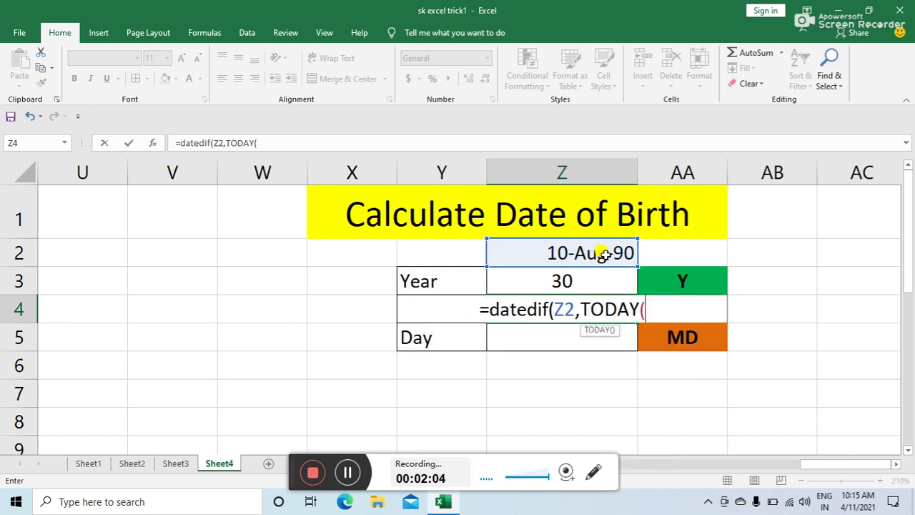
pyautogui.write('),')
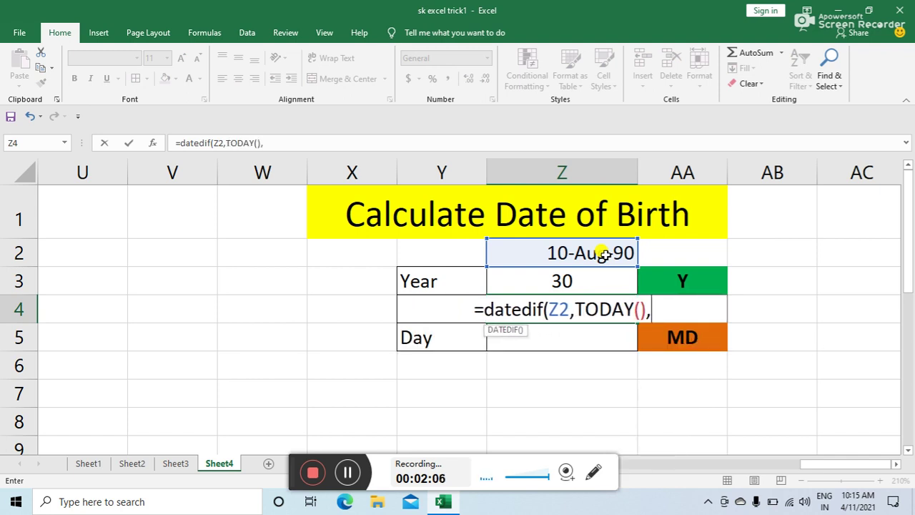
pyautogui.write('"')
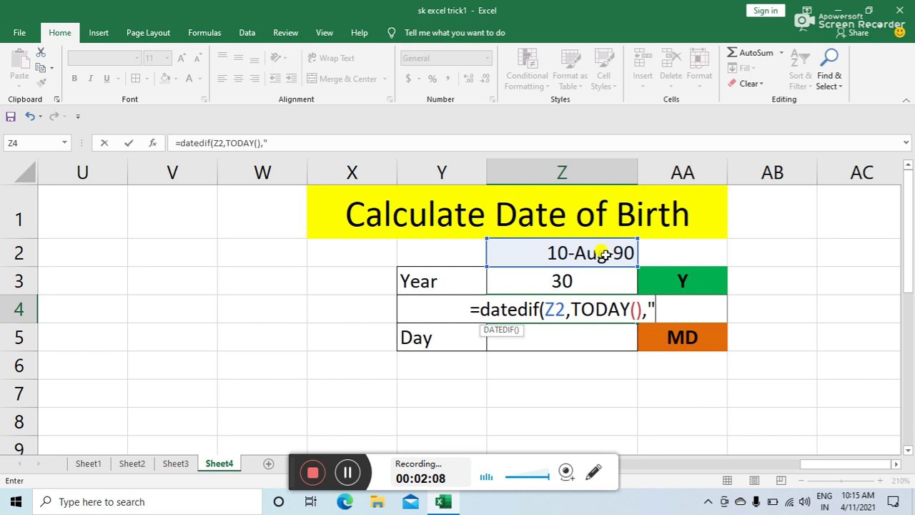
pyautogui.write('ym"')
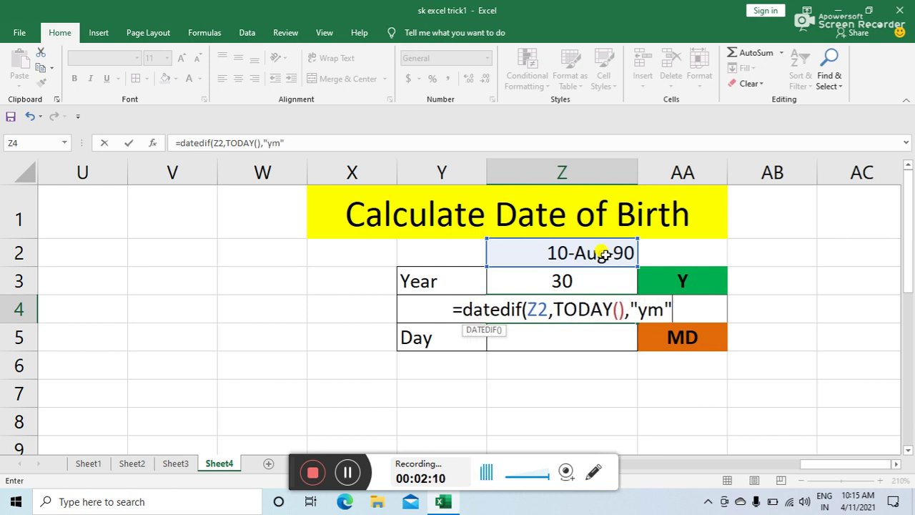
pyautogui.write(')')
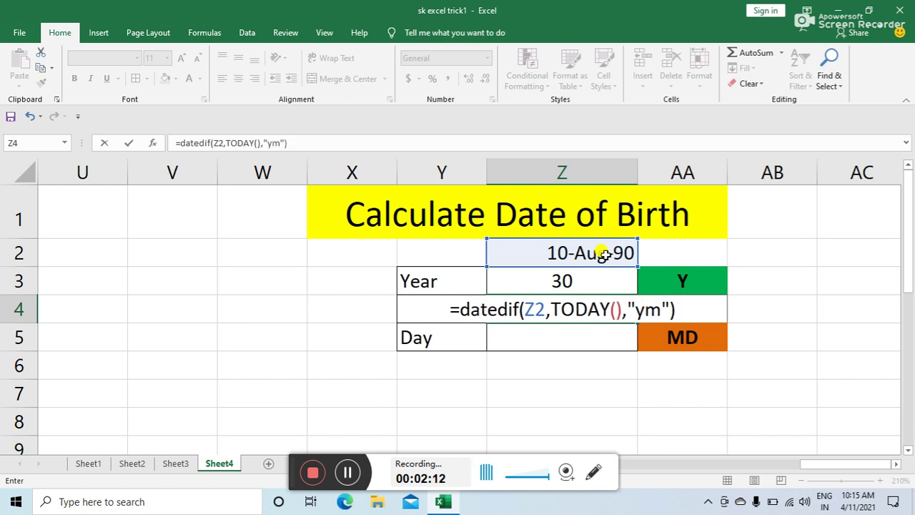
pyautogui.press('Return')
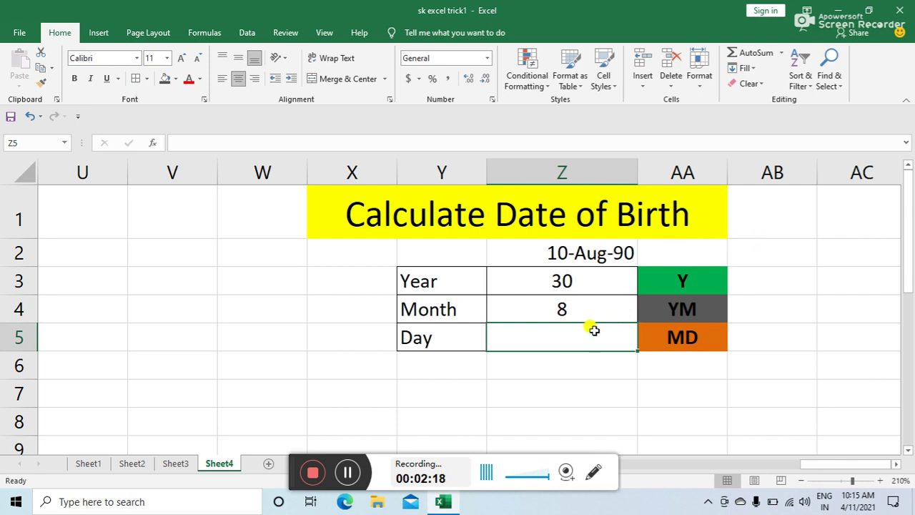
# Enter =DATEDIF(Z2,TODAY(),"MD") in Z5, replacing the mistaken YM unit, so it returns 1 day.
pyautogui.write('=dt')
pyautogui.press('BackSpace')
pyautogui.write('a')
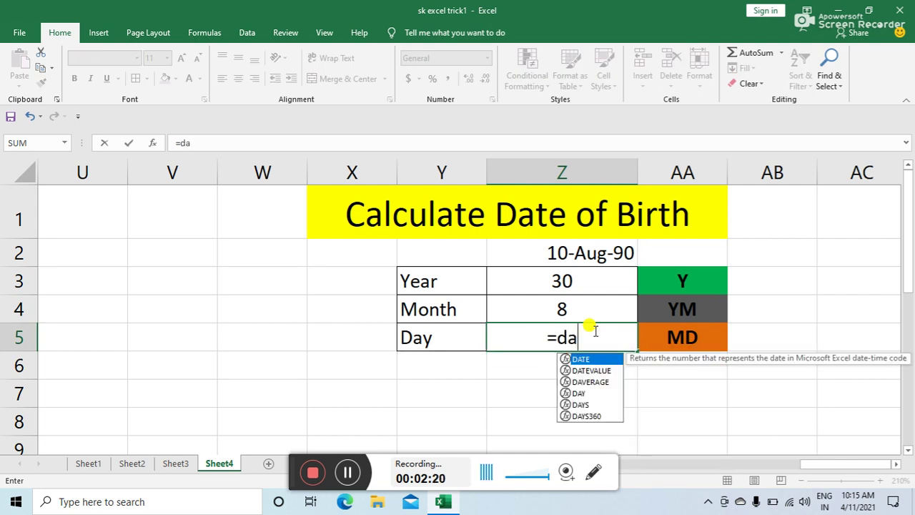
pyautogui.write('tedif')
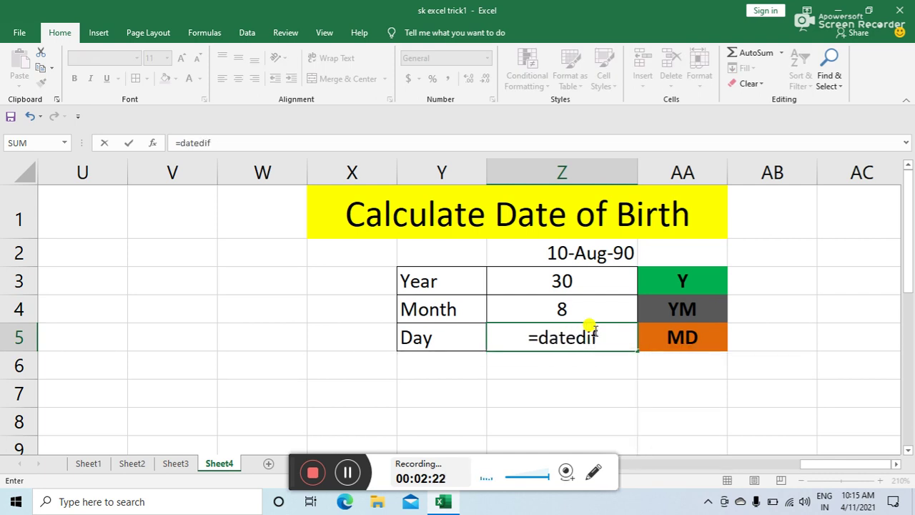
pyautogui.write('(')
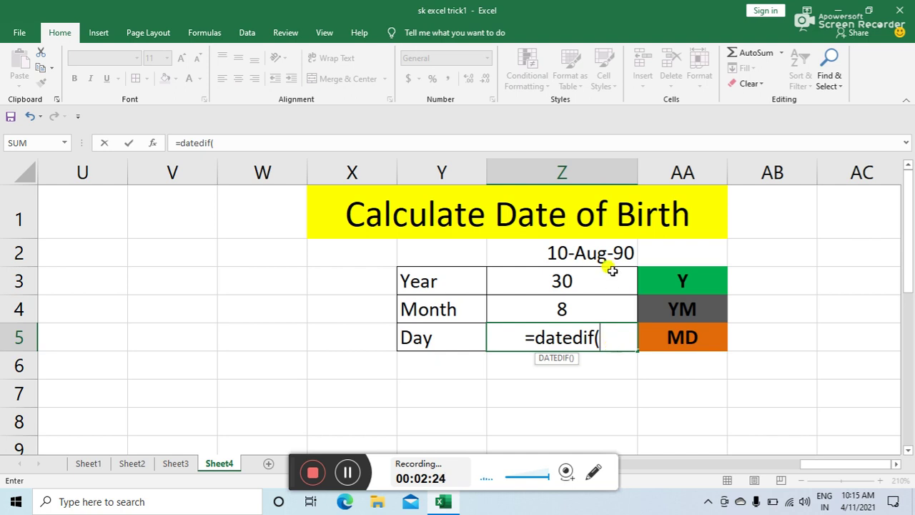
pyautogui.click(600, 255)
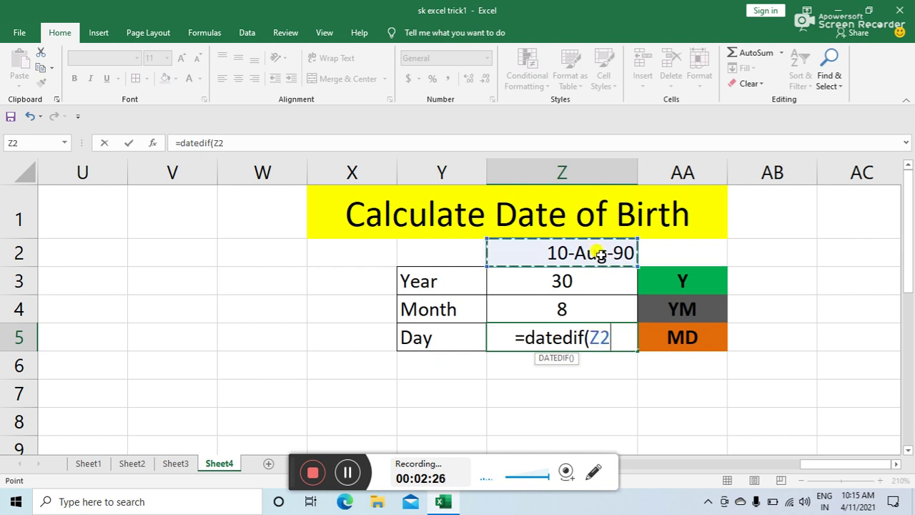
pyautogui.write(',toda')
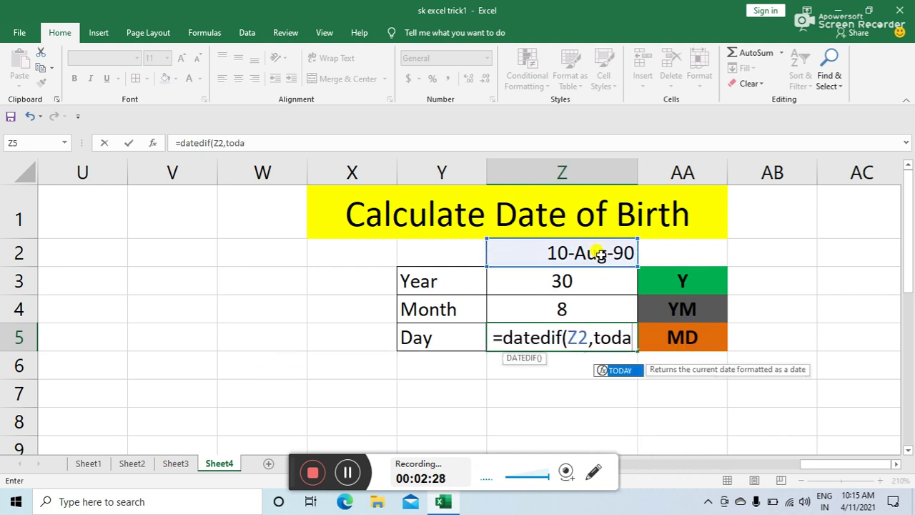
pyautogui.press('Tab')
pyautogui.write(')')
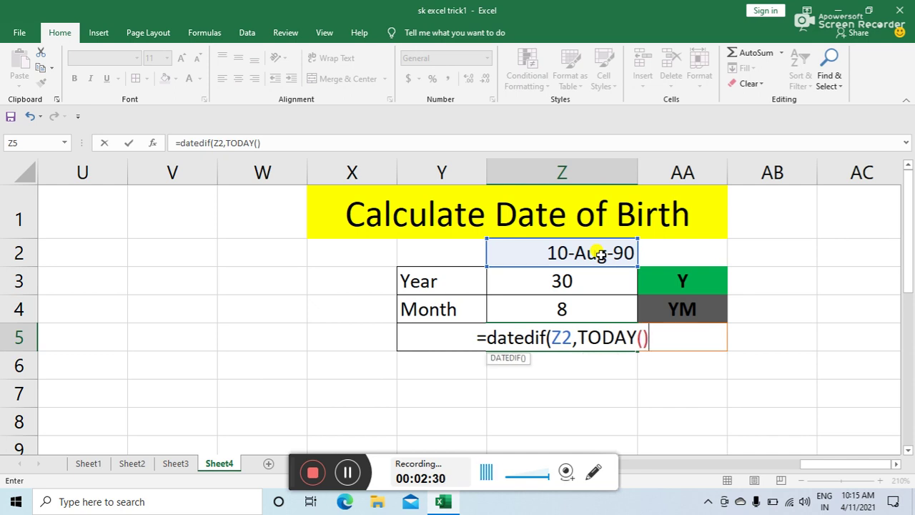
pyautogui.write(',"')
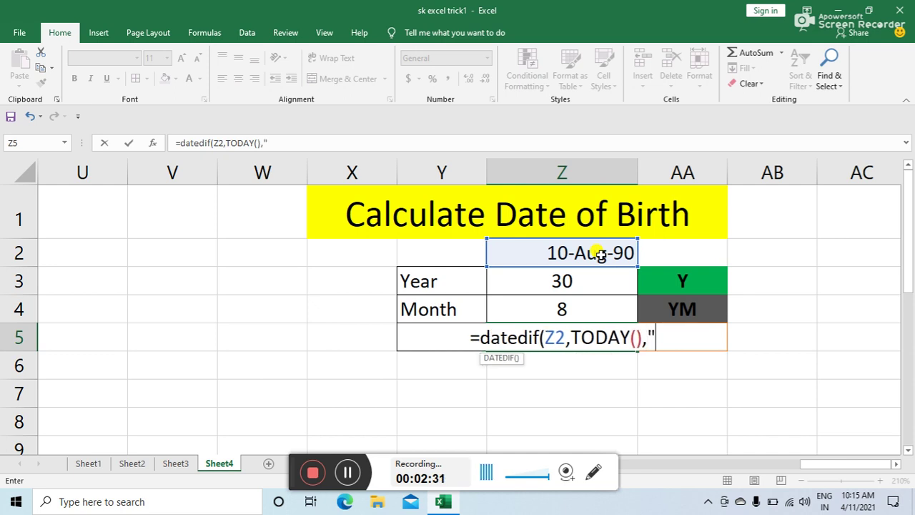
pyautogui.write('Y')
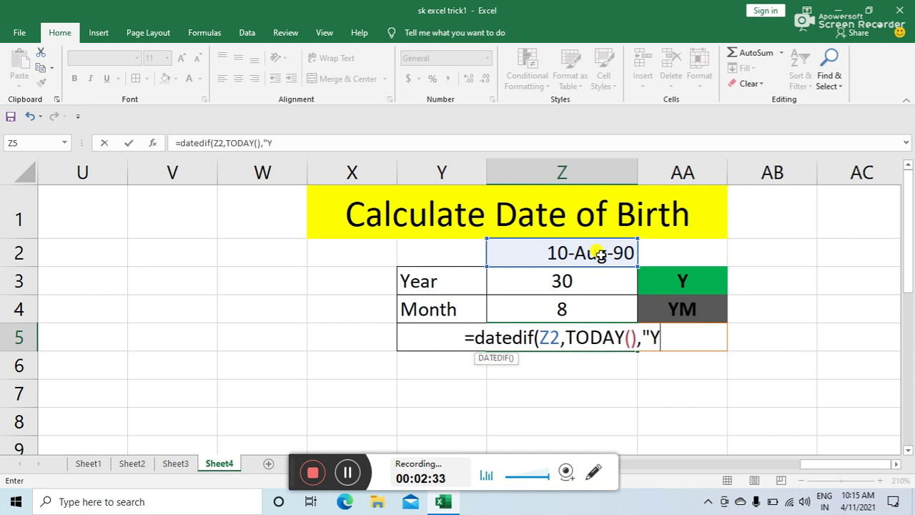
pyautogui.write('M')
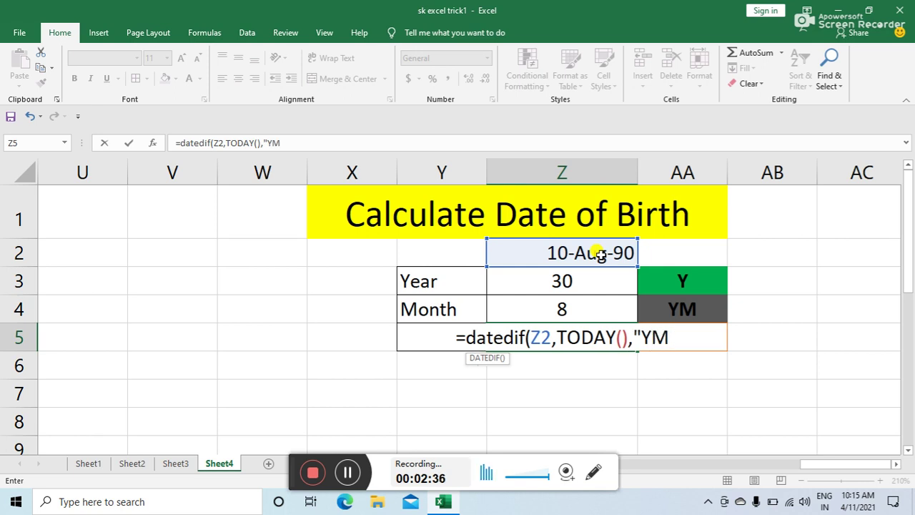
pyautogui.write('"')
pyautogui.press('BackSpace')
pyautogui.press('BackSpace')
pyautogui.press('BackSpace')
pyautogui.write('M')
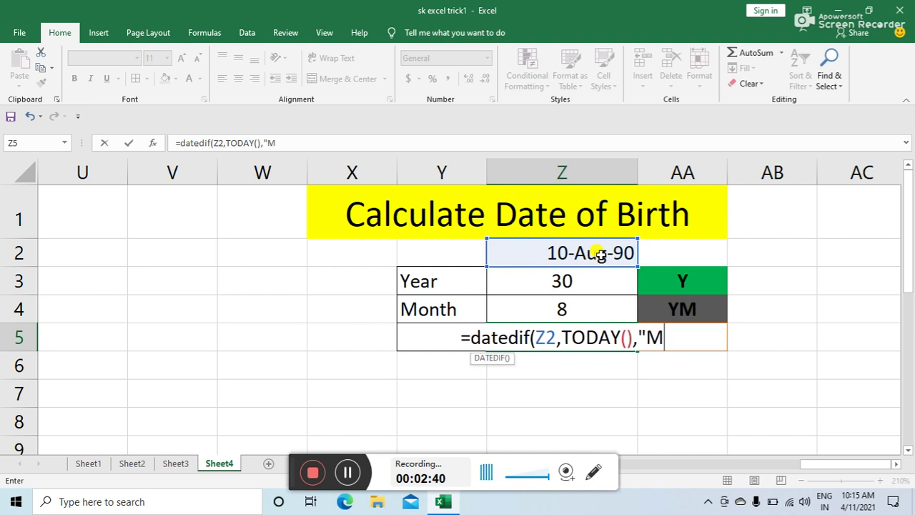
pyautogui.write('D"')
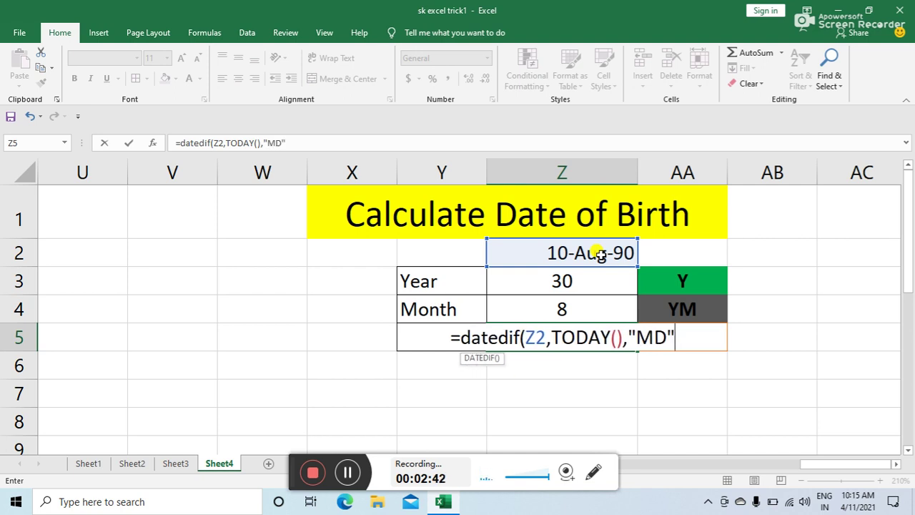
pyautogui.write(')')
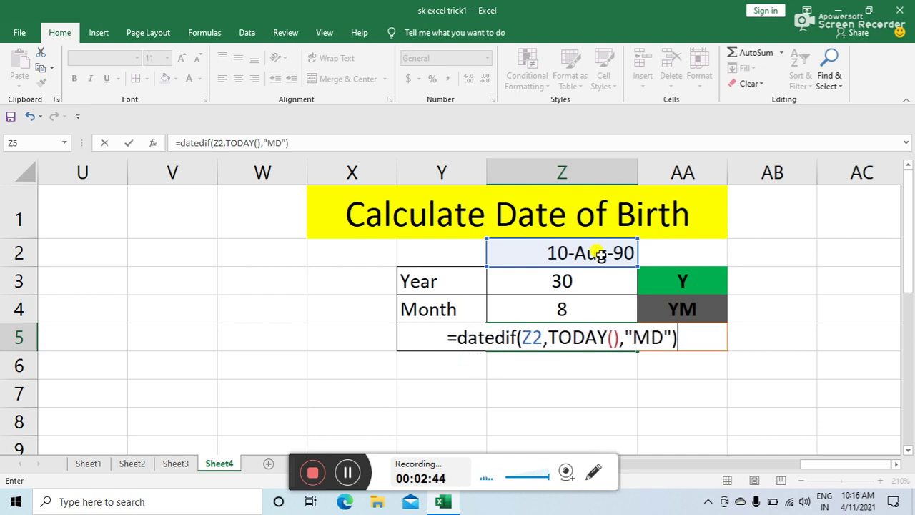
pyautogui.press('Return')
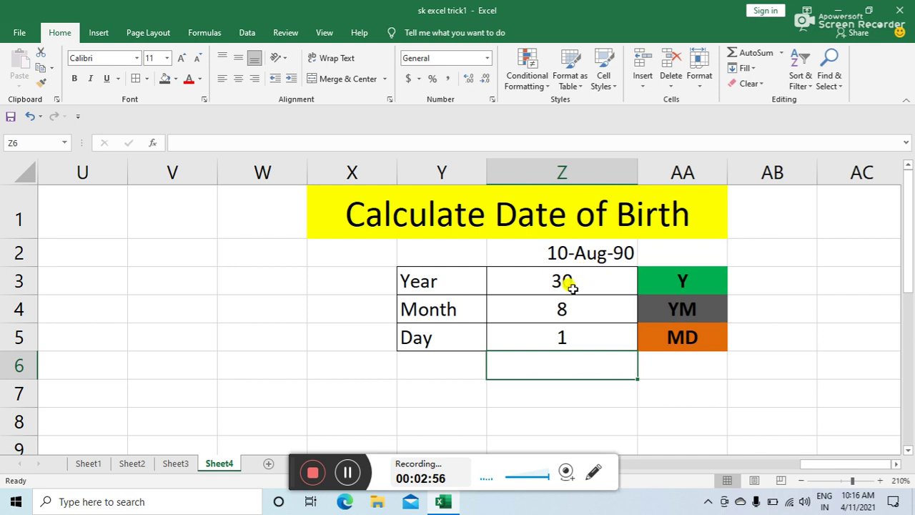
pyautogui.click(572, 286)
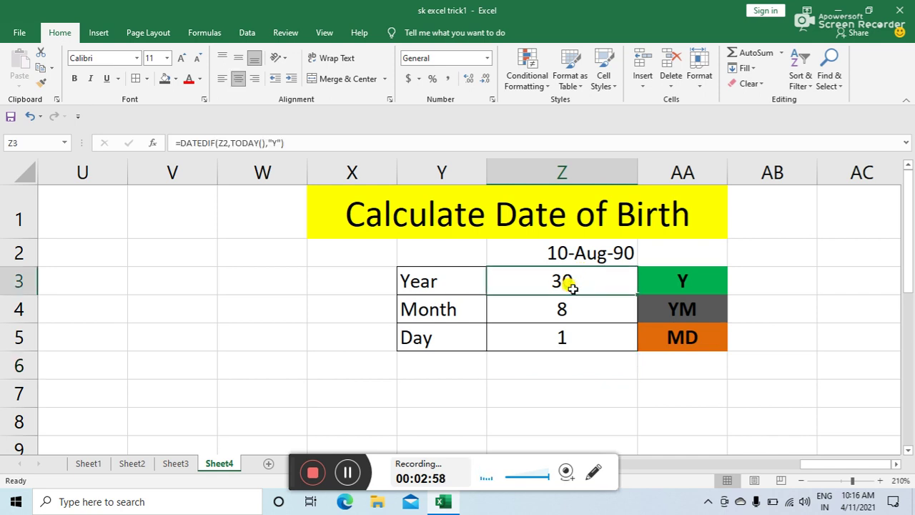